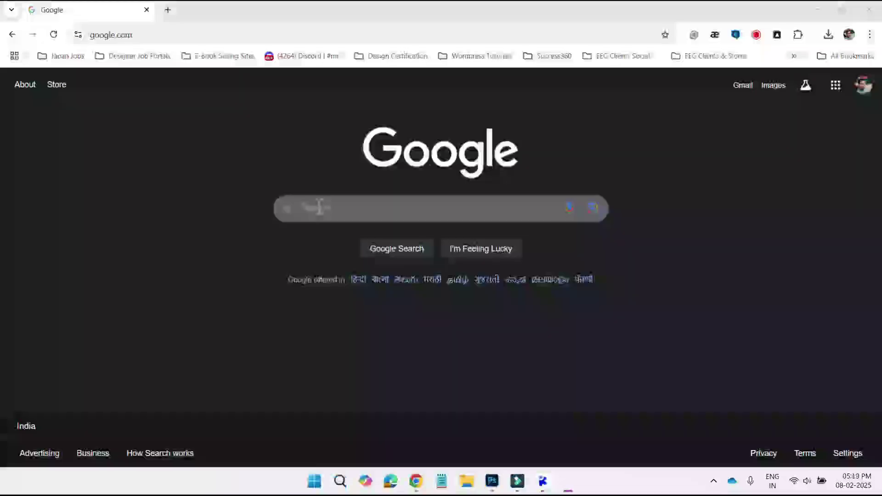
# Search Google for 'total number of blogs on tumblr'
pyautogui.click(320, 206)
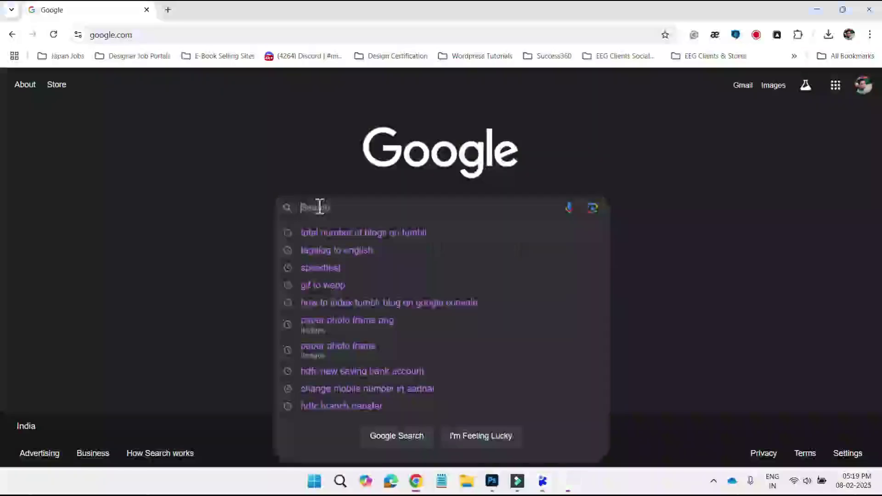
pyautogui.write('how')
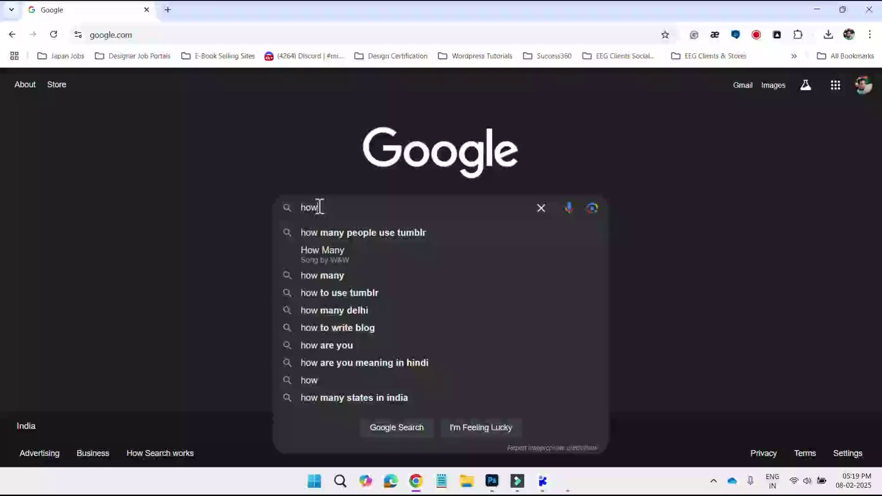
pyautogui.press('BackSpace')
pyautogui.press('BackSpace')
pyautogui.press('BackSpace')
pyautogui.write('to')
pyautogui.press('BackSpace')
pyautogui.write('ota')
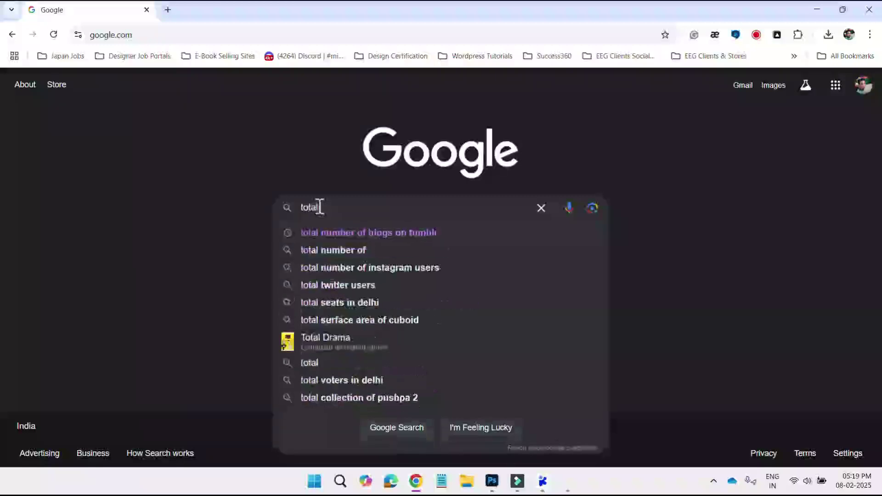
pyautogui.write('l')
pyautogui.press('Down')
pyautogui.press('Return')
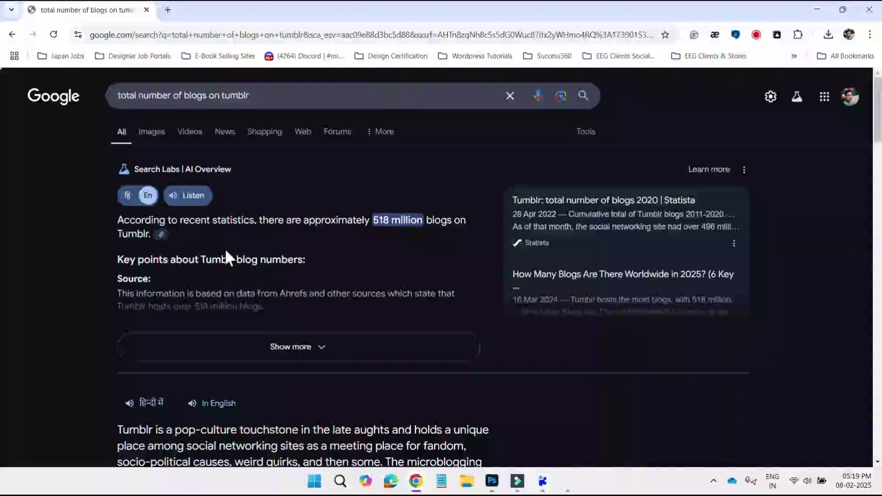
# Highlight the 518 million blog count and expand the full AI overview
pyautogui.moveTo(118, 218); pyautogui.dragTo(161, 235)
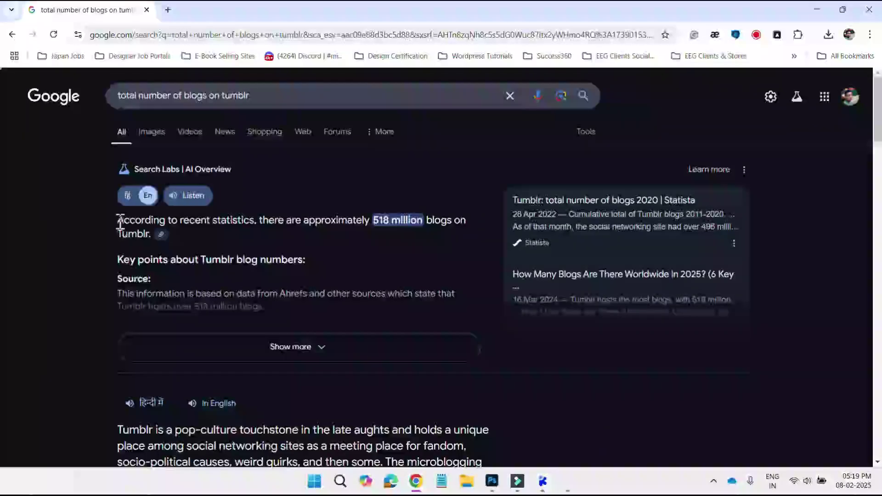
pyautogui.doubleClick(387, 220)
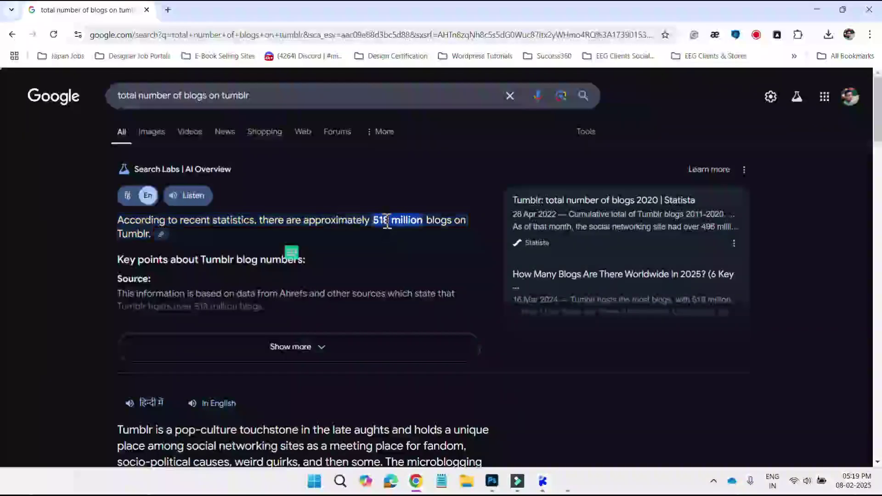
pyautogui.click(337, 349)
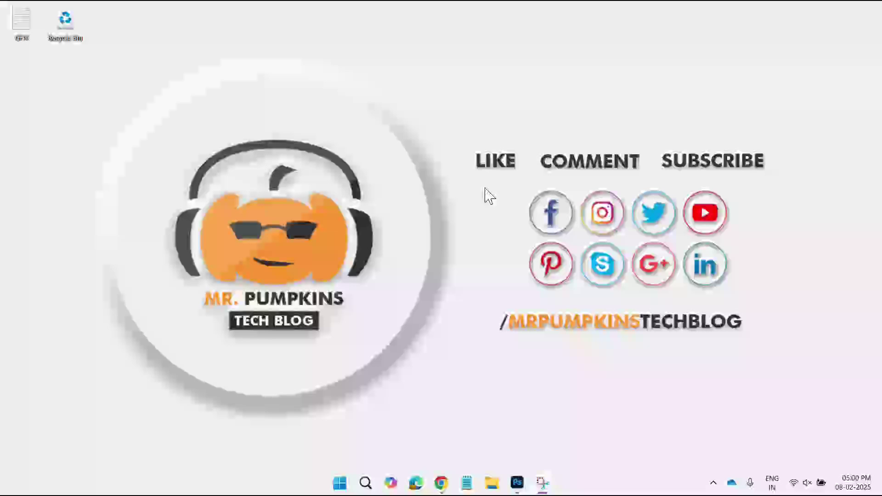
# Return to the igtgblogger Tumblr blog and scroll down to the Ultimate Instagram Hashtag Strategy post
pyautogui.moveTo(440, 482)
pyautogui.click(487, 386)
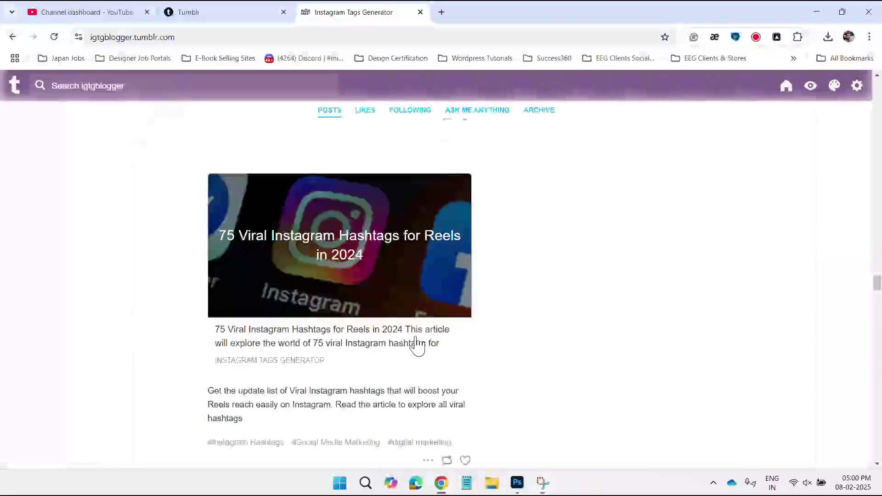
pyautogui.scroll(-7, 200, 175)
pyautogui.scroll(-5, 200, 175)
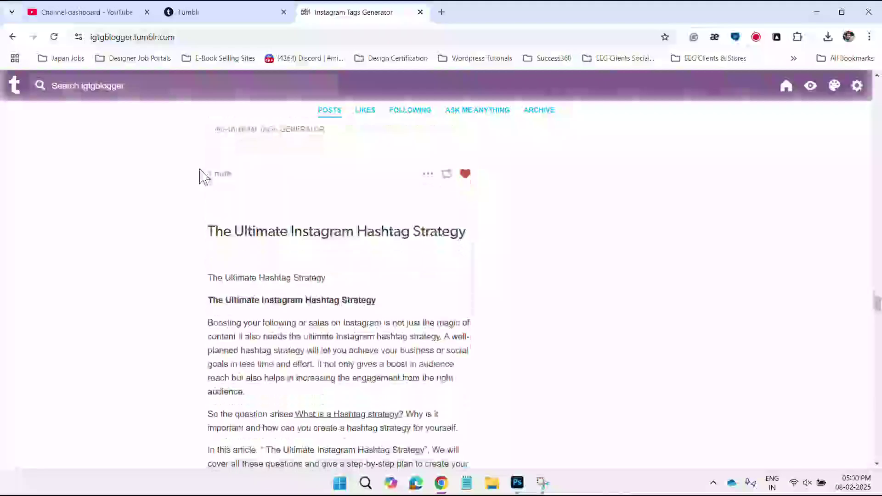
pyautogui.scroll(-6, 200, 174)
pyautogui.scroll(-5, 199, 174)
pyautogui.scroll(-3, 440, 181)
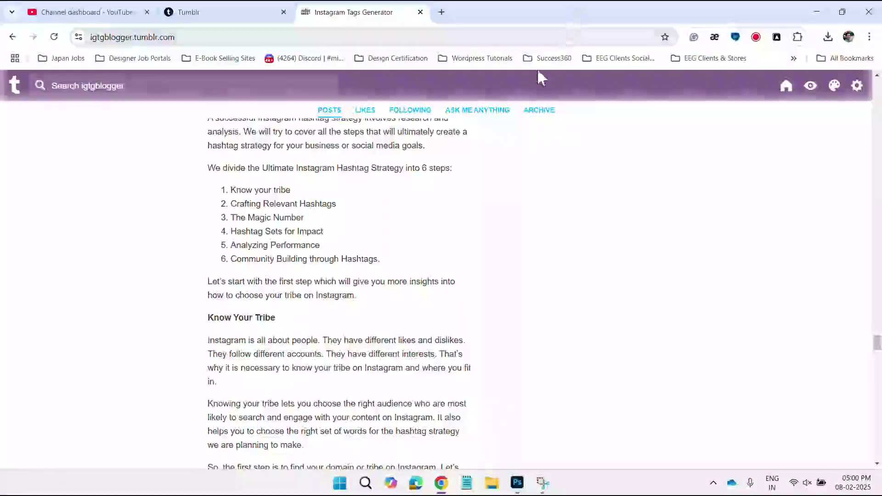
# Go to Google Search Console in a new tab and start adding a new property
pyautogui.hotkey('ctrl', 't')
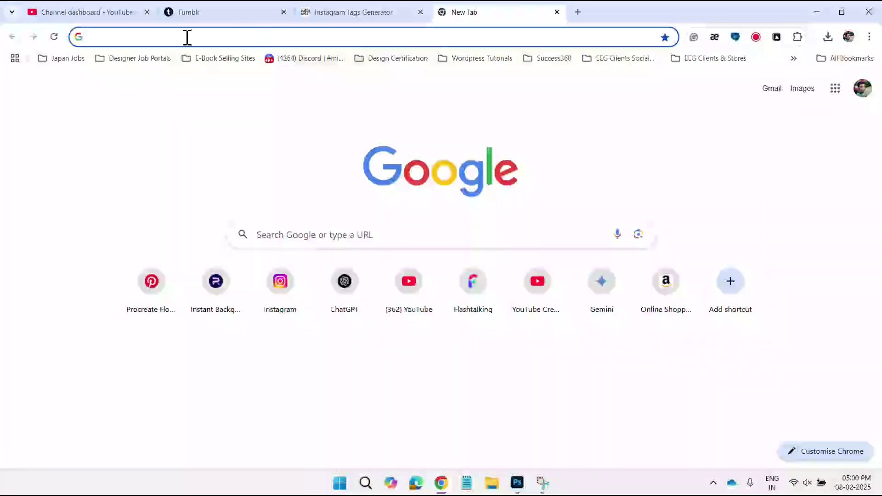
pyautogui.write('sear')
pyautogui.press('Return')
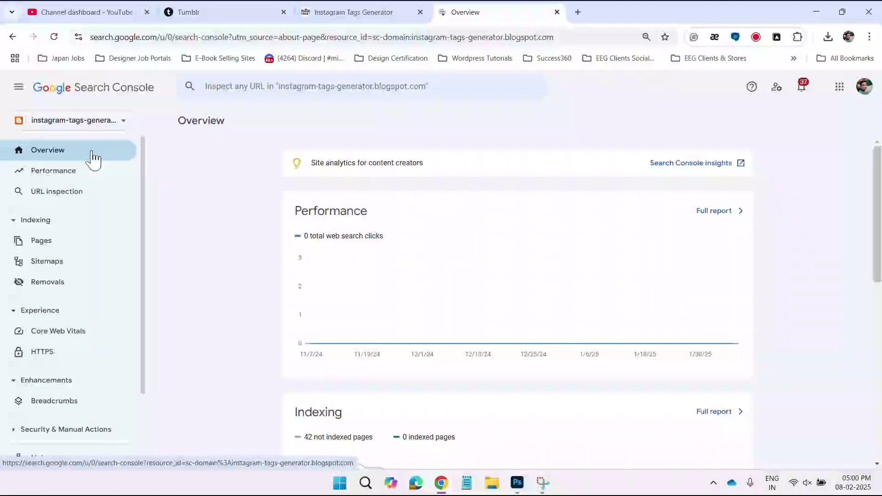
pyautogui.click(117, 122)
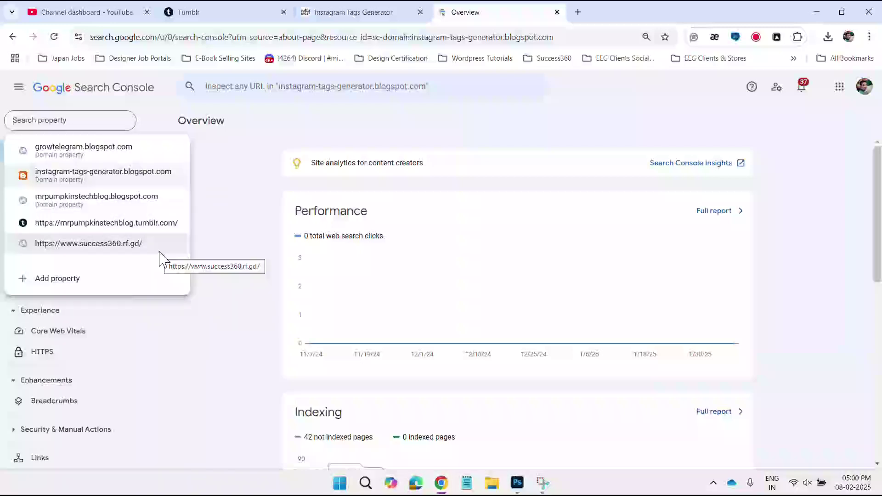
pyautogui.click(69, 281)
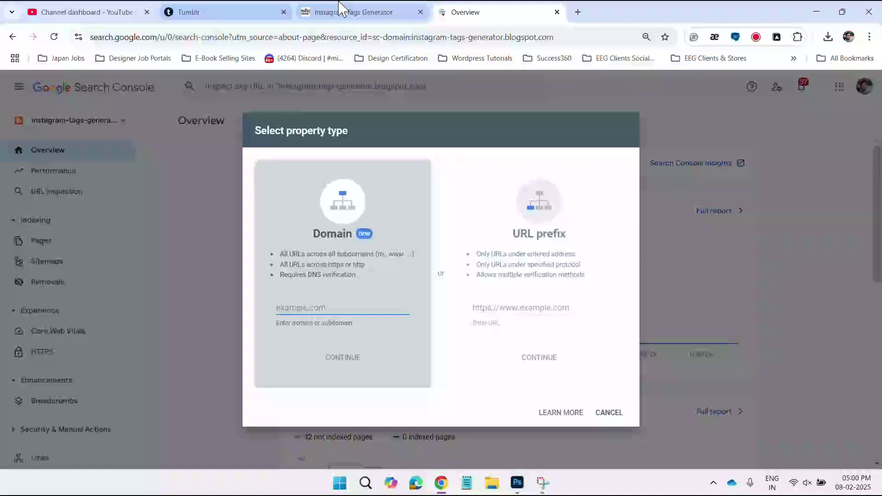
# Copy the Tumblr blog's address and paste it into the Domain field
pyautogui.click(357, 10)
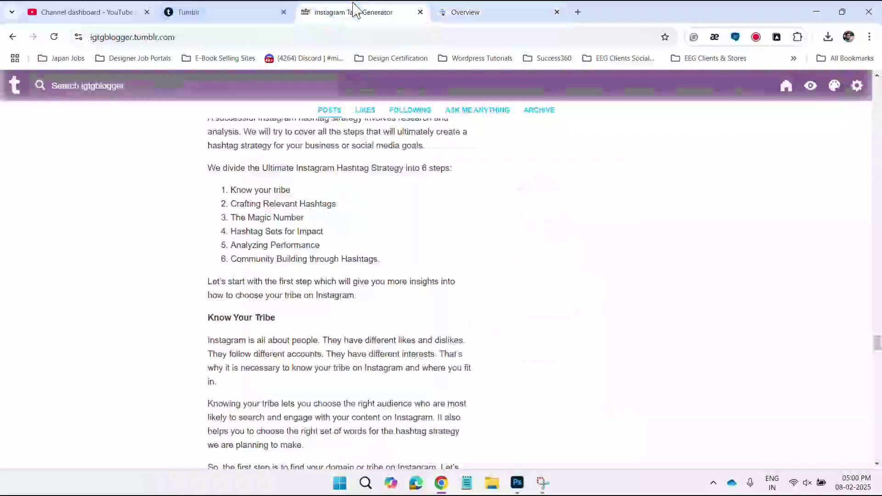
pyautogui.click(182, 37)
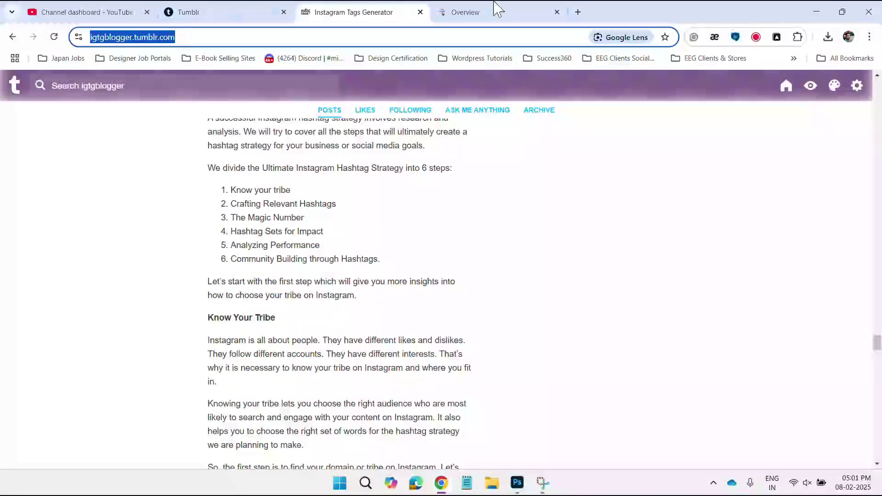
pyautogui.click(515, 12)
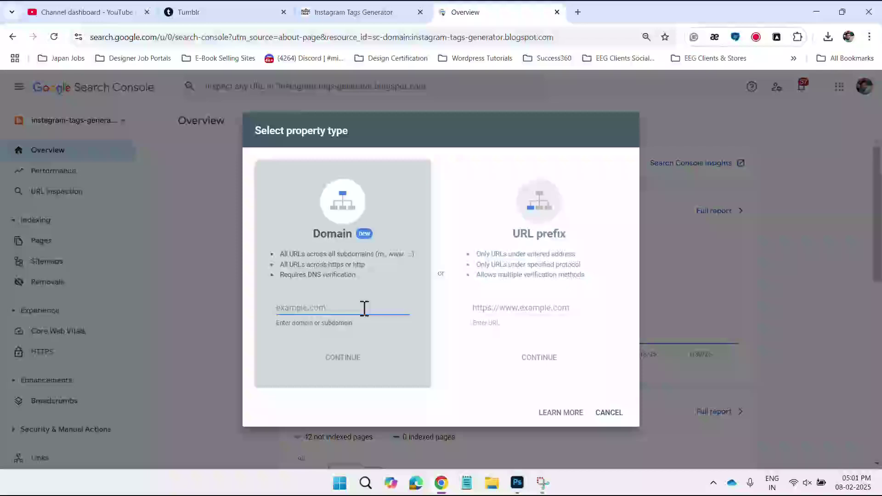
pyautogui.write('https://igtgblogger.tumblr.com/')
pyautogui.click(362, 355)
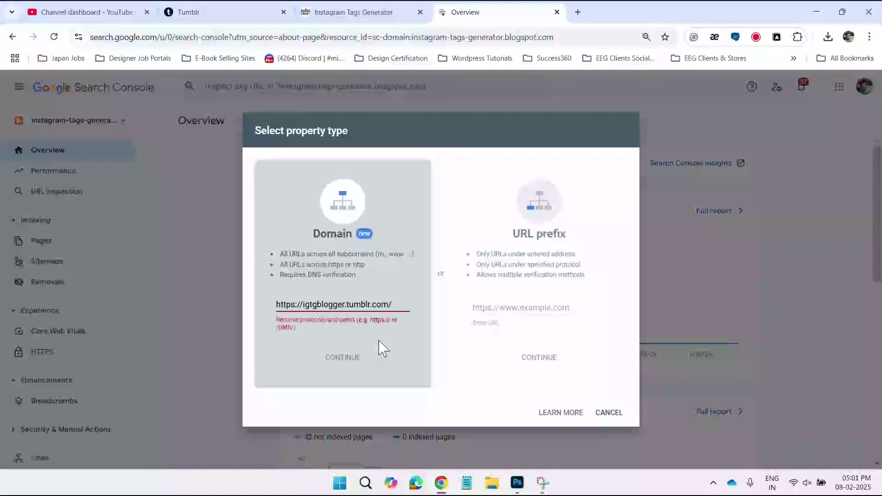
pyautogui.click(297, 304)
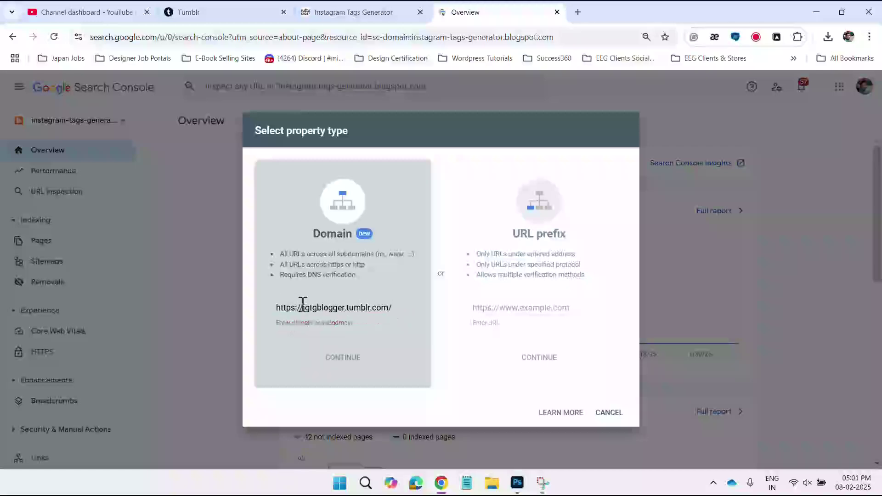
pyautogui.moveTo(303, 304); pyautogui.dragTo(276, 305)
pyautogui.press('BackSpace')
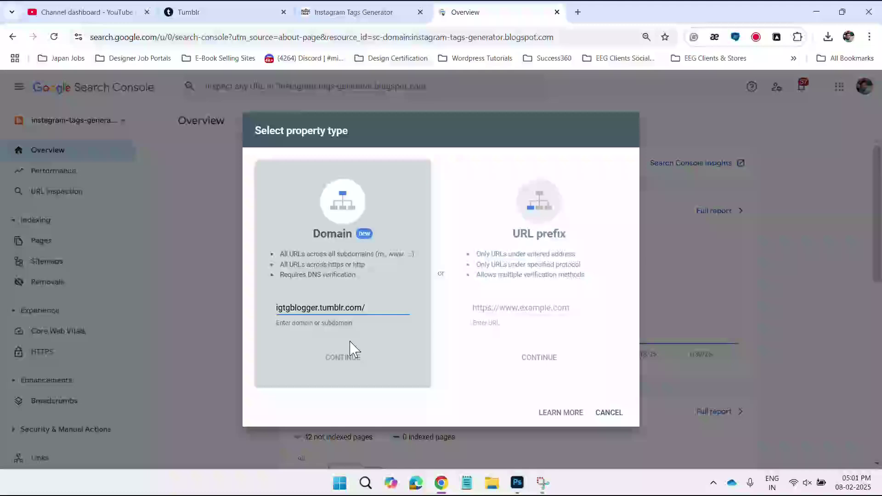
pyautogui.click(382, 330)
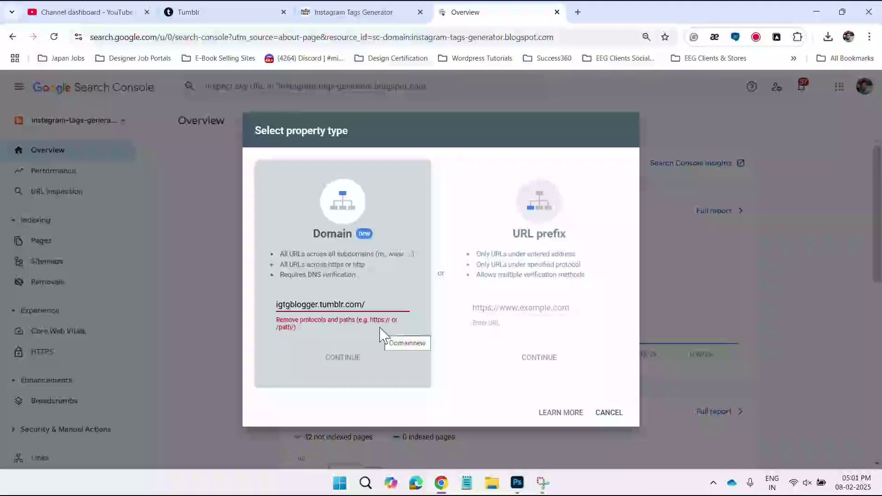
pyautogui.click(376, 306)
pyautogui.press('BackSpace')
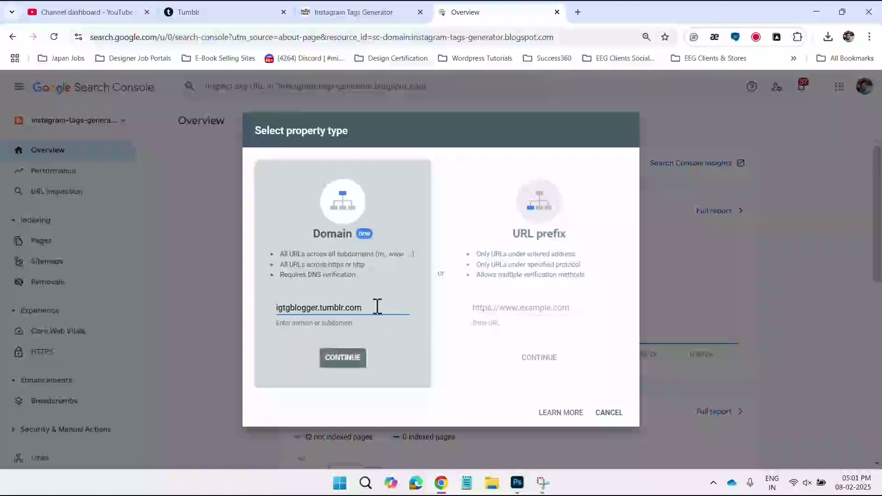
pyautogui.click(394, 339)
pyautogui.click(364, 358)
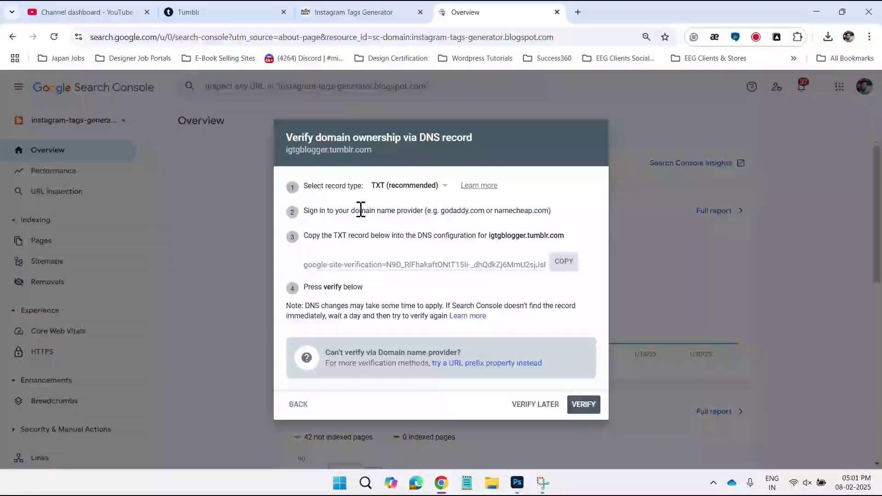
pyautogui.click(413, 186)
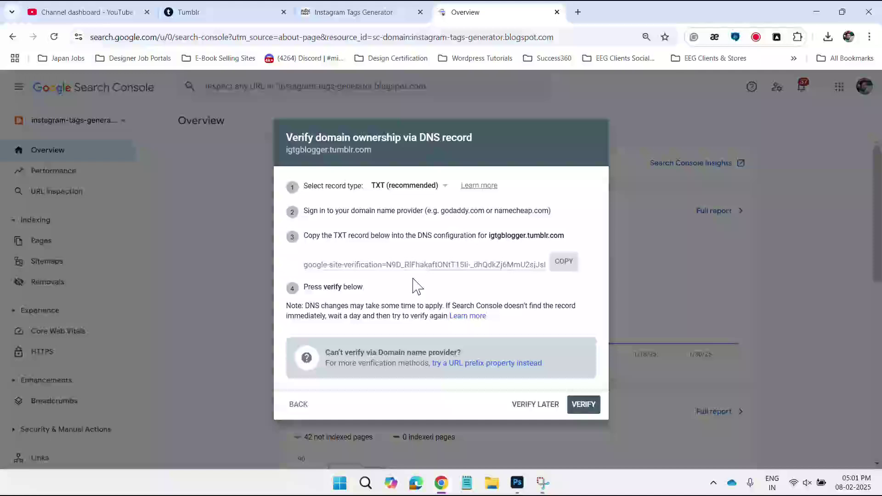
pyautogui.click(488, 363)
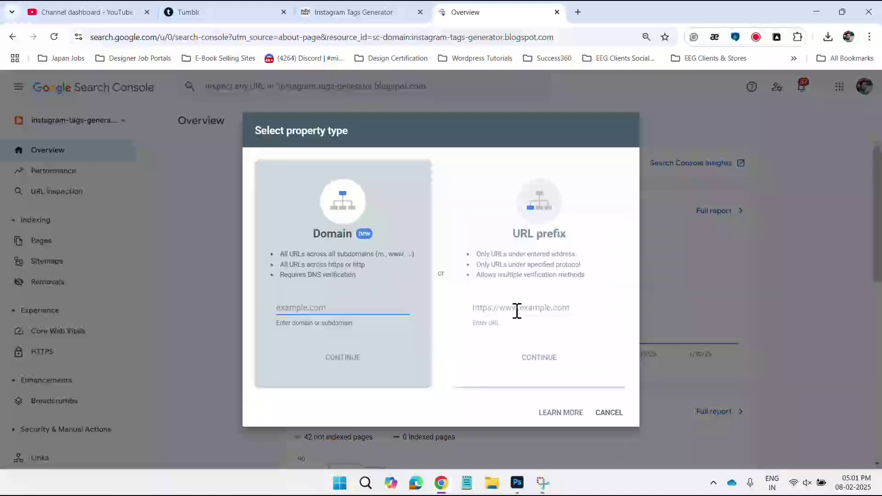
pyautogui.click(515, 307)
pyautogui.write('https://igtgblogger.tumblr.com/')
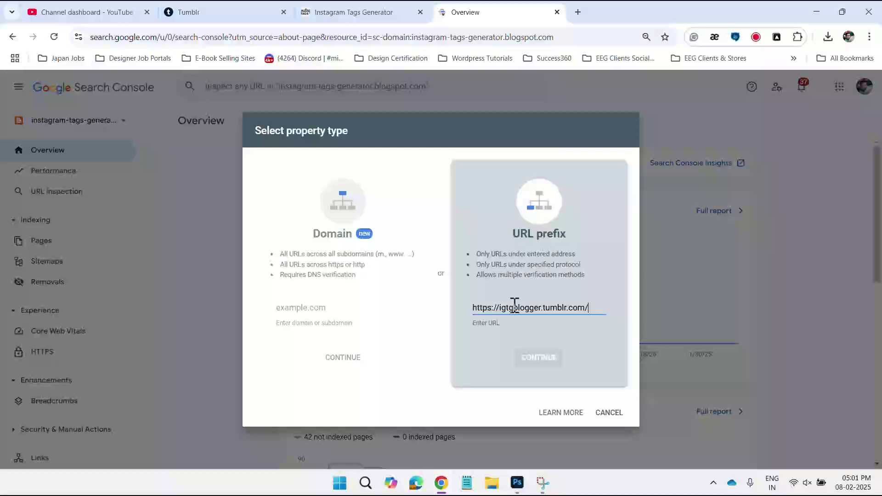
pyautogui.click(534, 365)
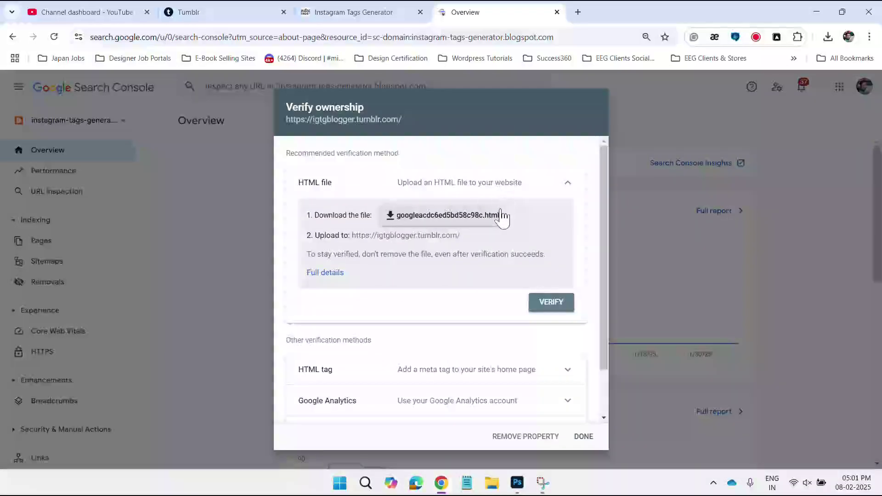
# Expand the HTML tag verification method and copy its google-site-verification meta tag
pyautogui.scroll(-1, 399, 275)
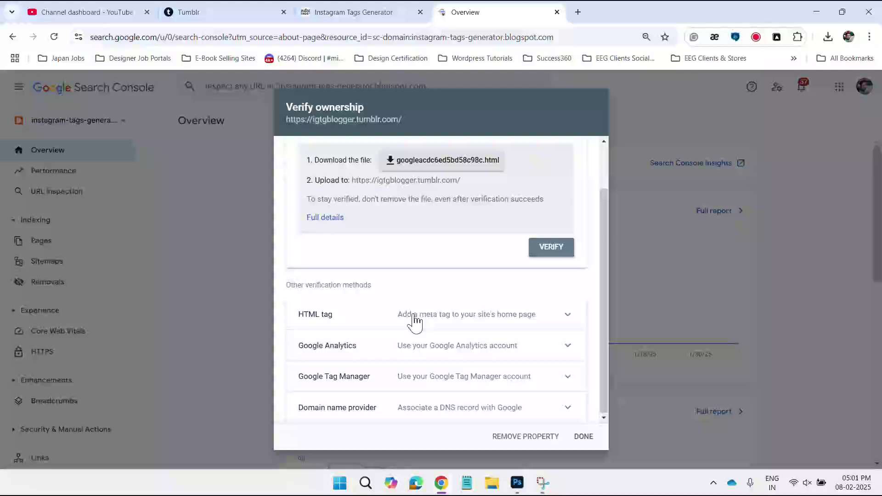
pyautogui.click(415, 317)
pyautogui.scroll(-3, 368, 294)
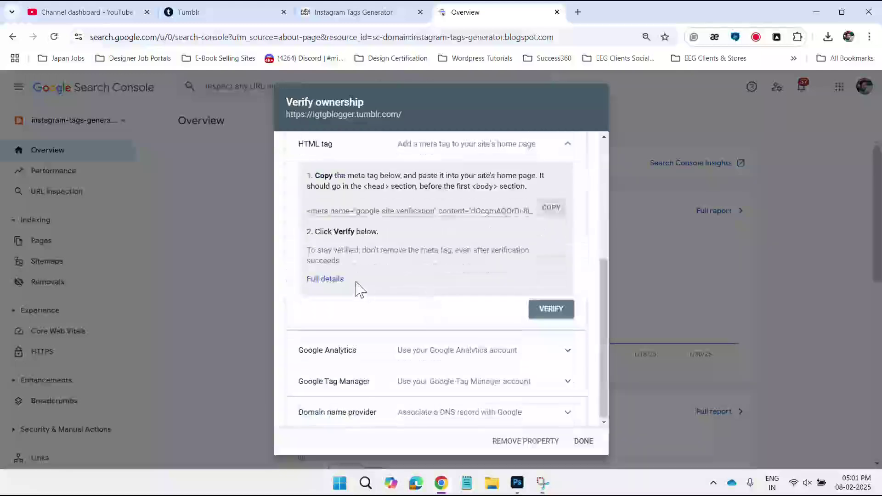
pyautogui.scroll(1, 399, 214)
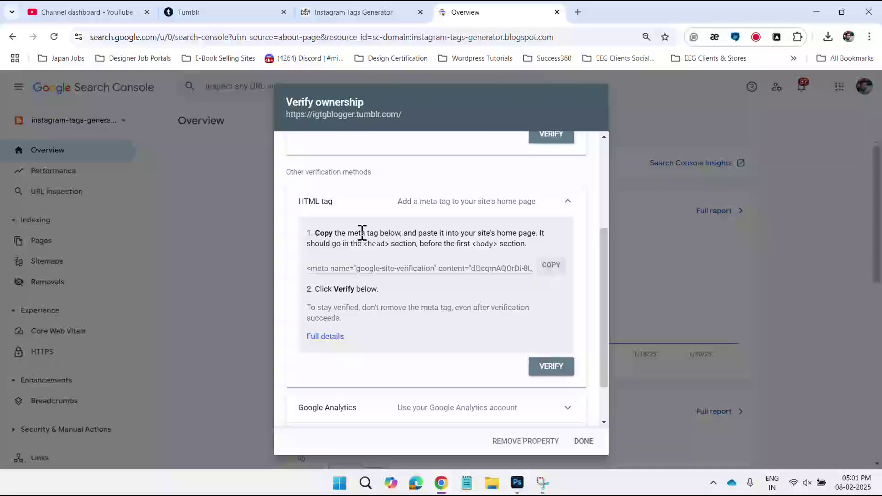
pyautogui.moveTo(345, 233); pyautogui.dragTo(498, 252)
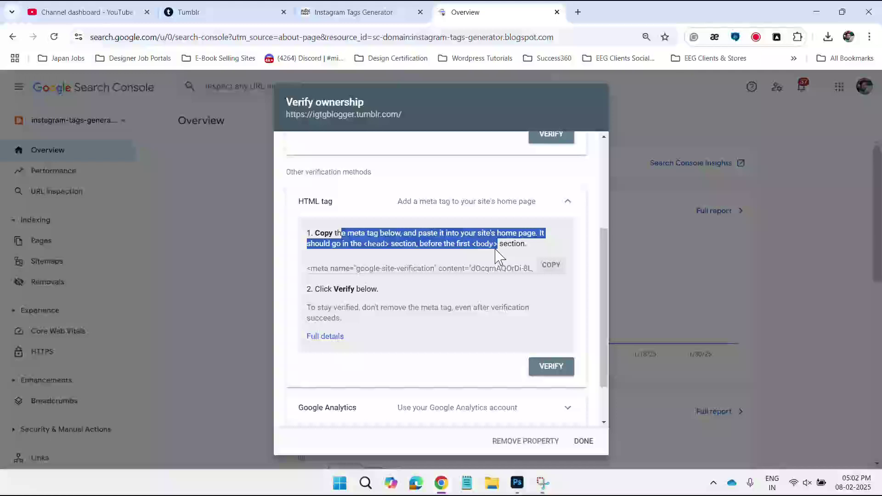
pyautogui.click(432, 243)
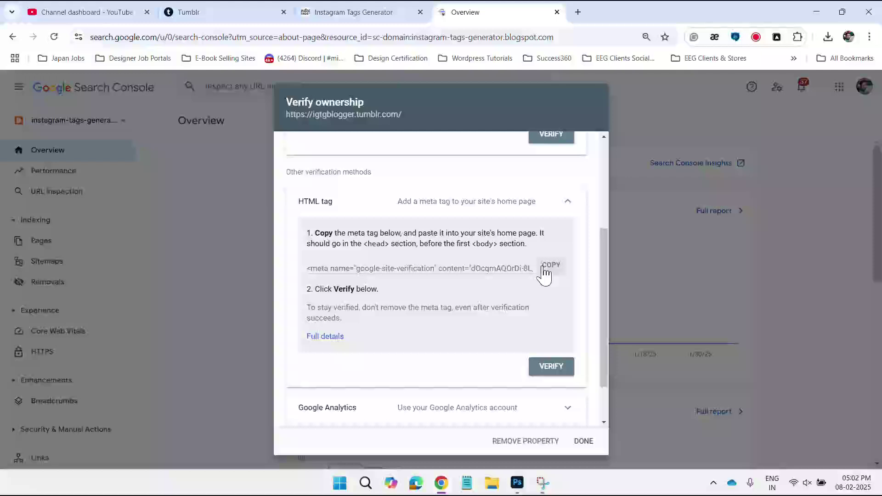
pyautogui.click(544, 266)
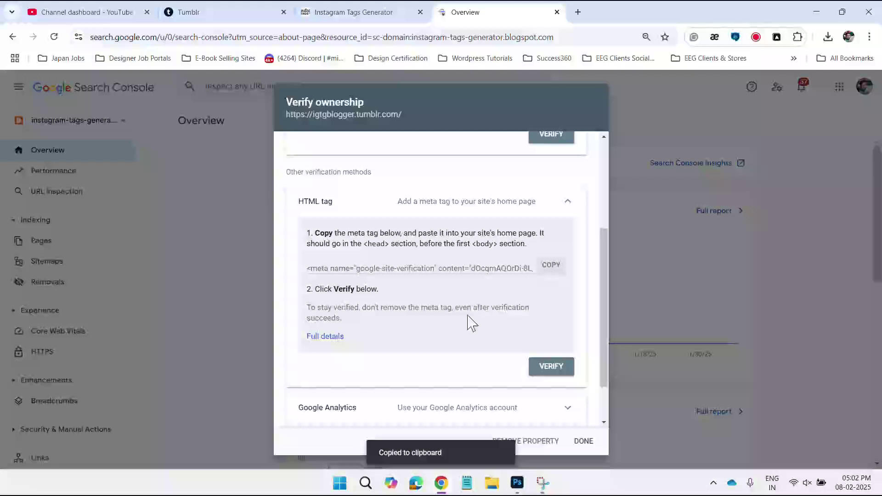
# Return to the igtgblogger Tumblr tab and scroll through its theme appearance options
pyautogui.click(251, 8)
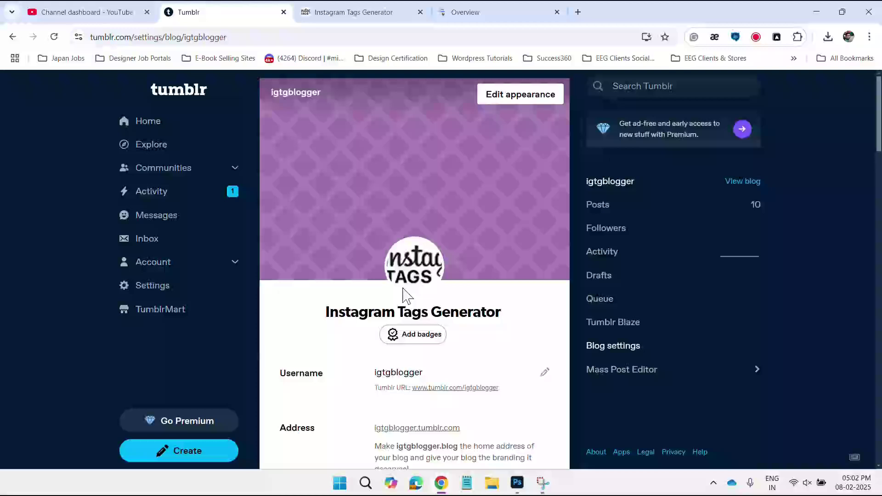
pyautogui.scroll(-6, 404, 294)
pyautogui.scroll(-3, 413, 291)
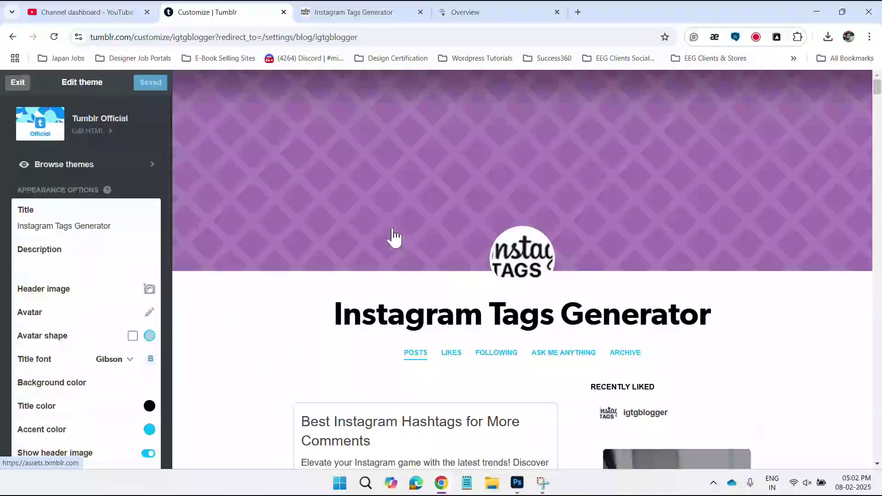
# Paste the verification meta tag into the theme HTML just above </head>
pyautogui.click(98, 141)
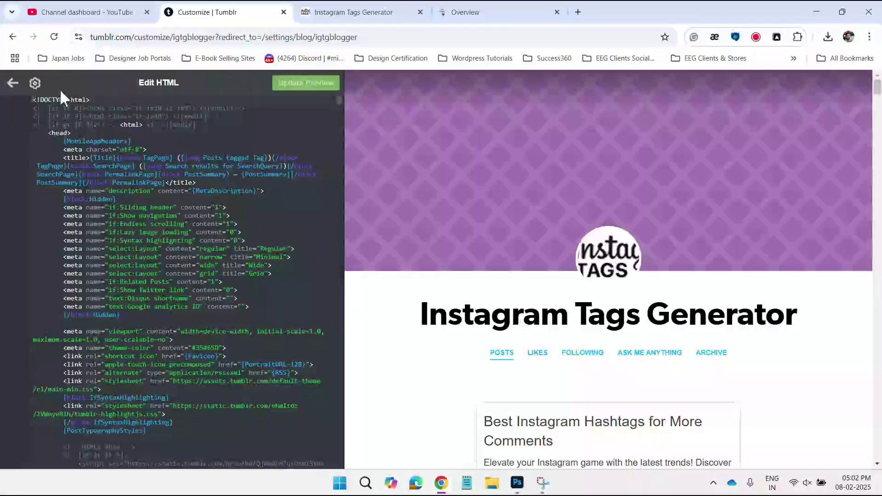
pyautogui.click(35, 84)
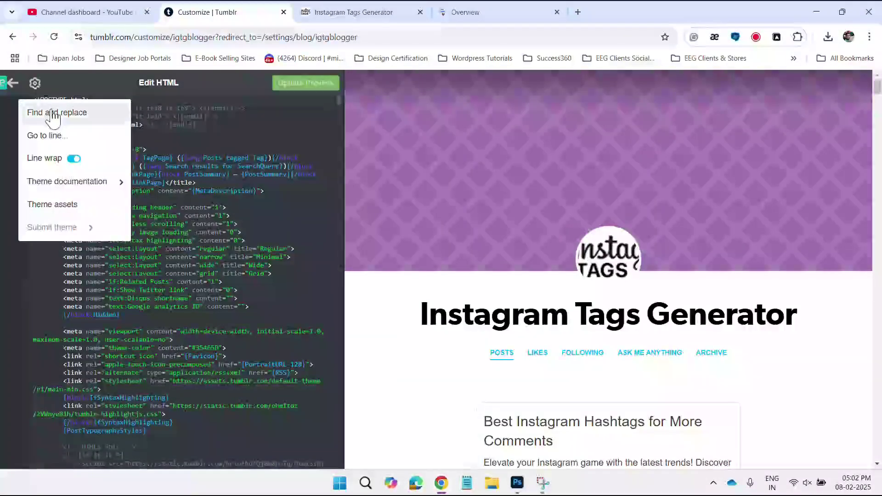
pyautogui.click(53, 113)
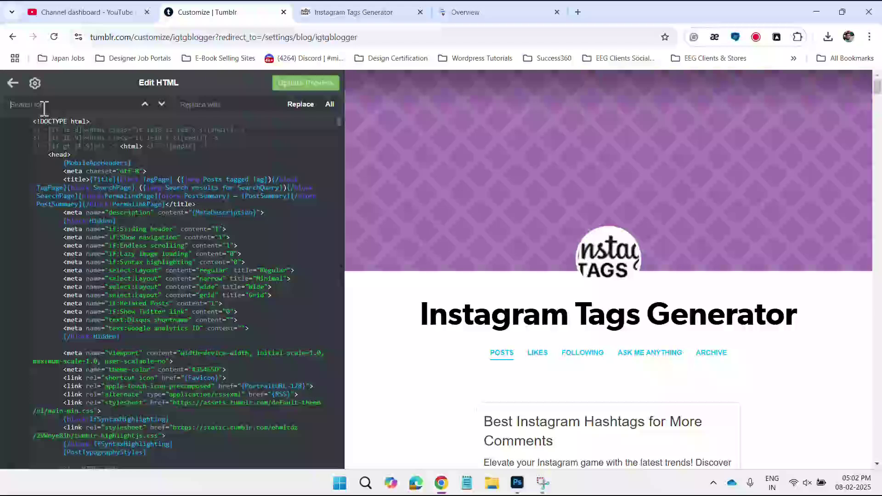
pyautogui.write('</head')
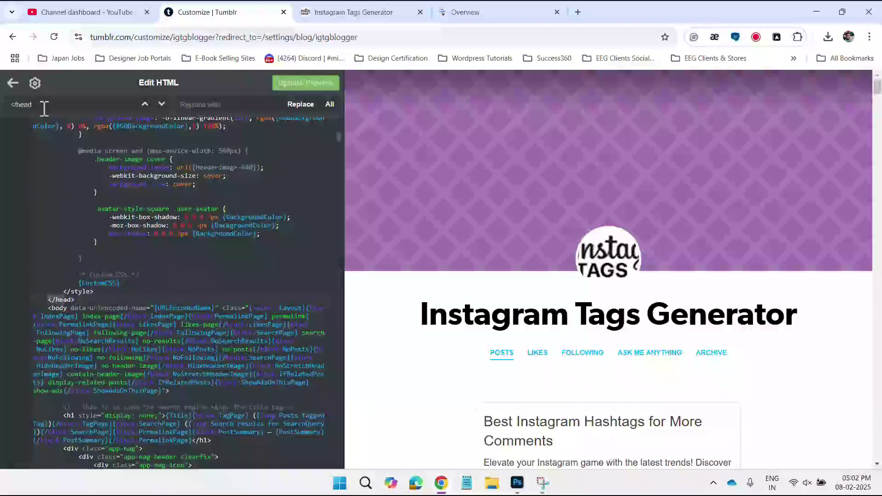
pyautogui.click(120, 296)
pyautogui.press('Return')
pyautogui.press('Return')
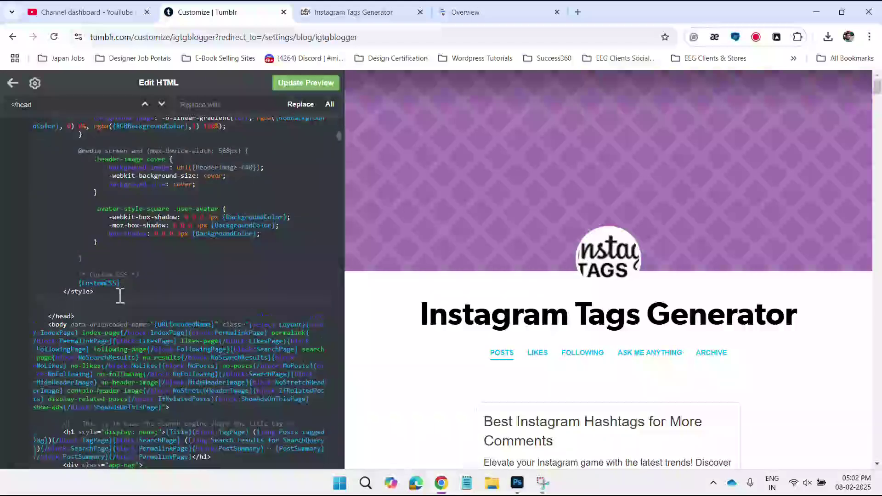
pyautogui.hotkey('ctrl', 'v')
pyautogui.press('Return')
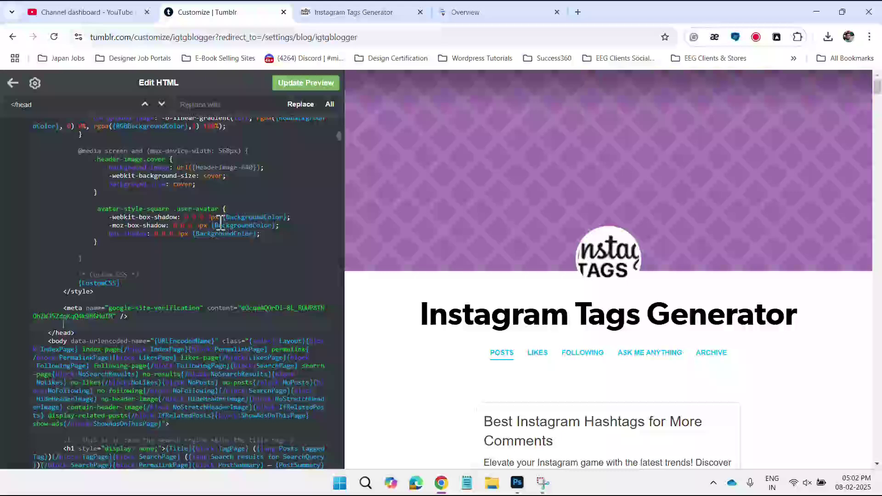
# Update the preview, save the edited theme and leave the HTML editor
pyautogui.click(323, 88)
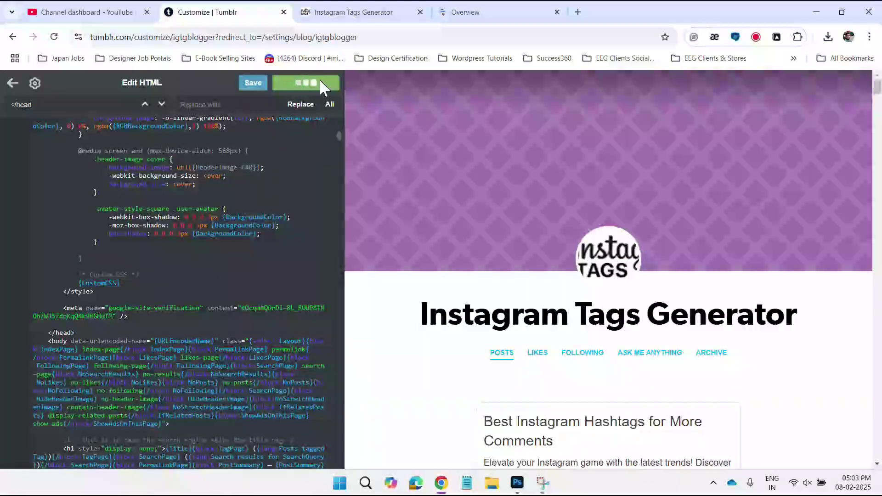
pyautogui.click(254, 89)
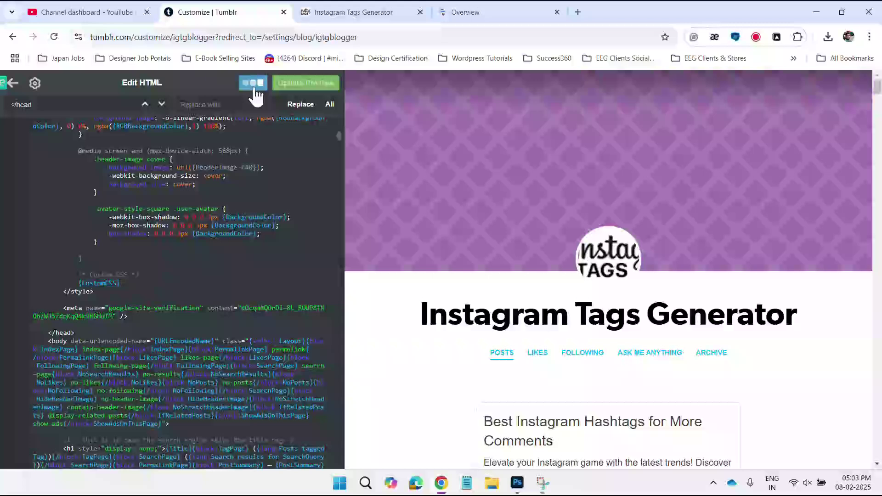
pyautogui.click(11, 83)
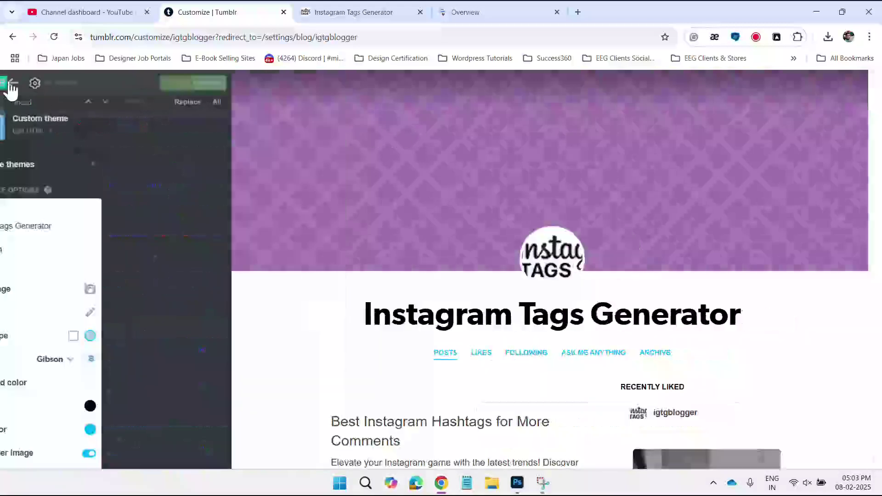
pyautogui.click(541, 14)
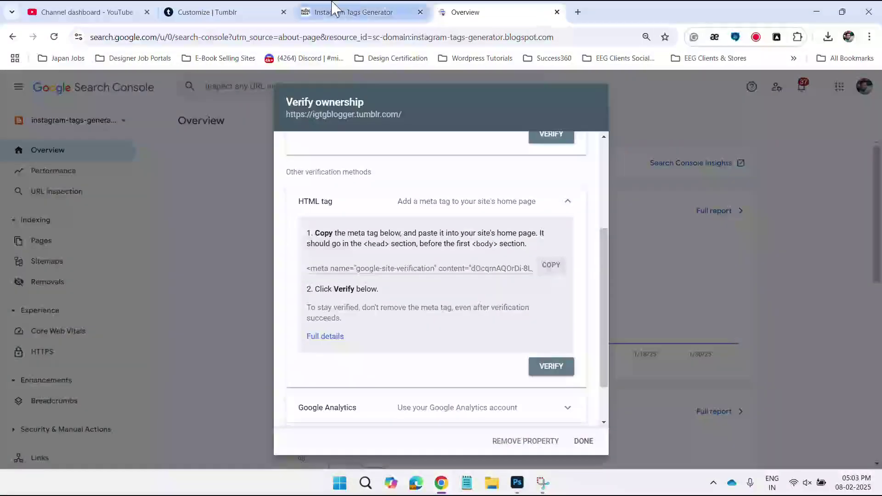
pyautogui.click(349, 12)
pyautogui.click(473, 12)
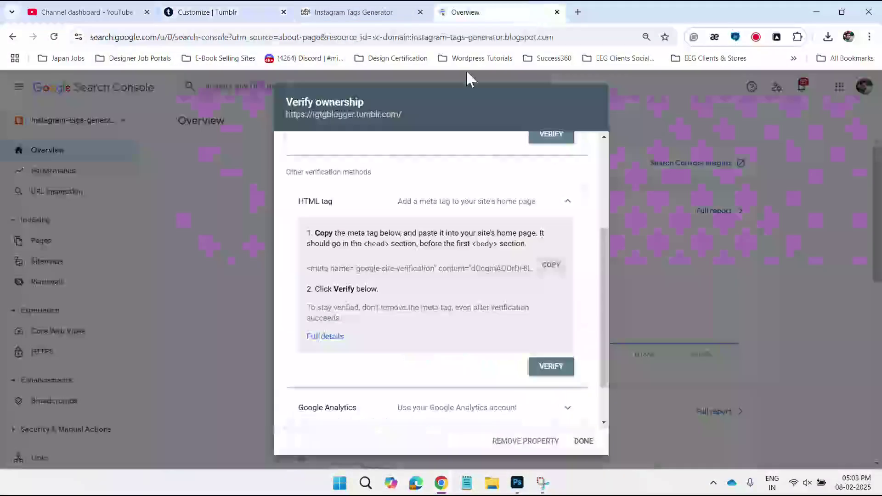
pyautogui.click(551, 367)
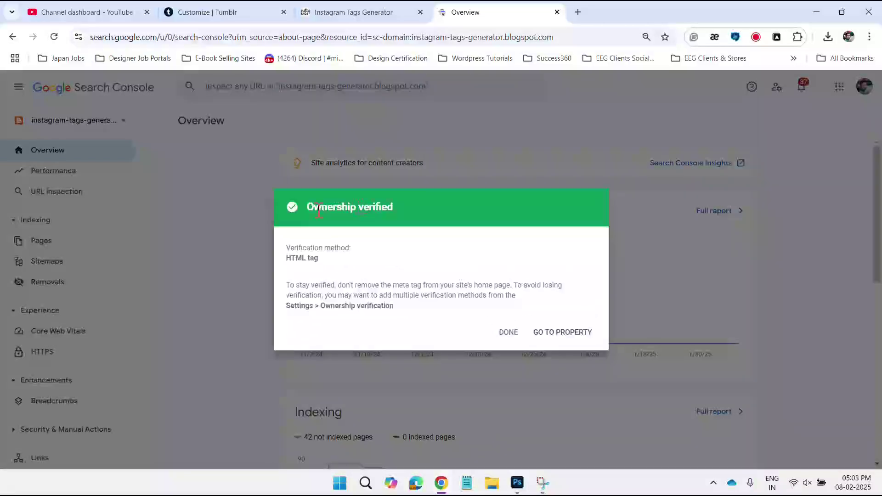
pyautogui.moveTo(305, 206); pyautogui.dragTo(413, 216)
pyautogui.click(414, 216)
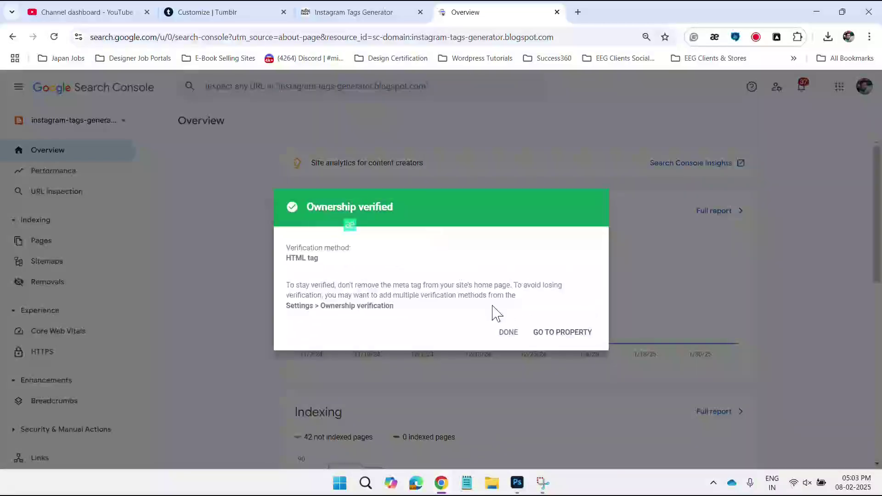
pyautogui.click(579, 338)
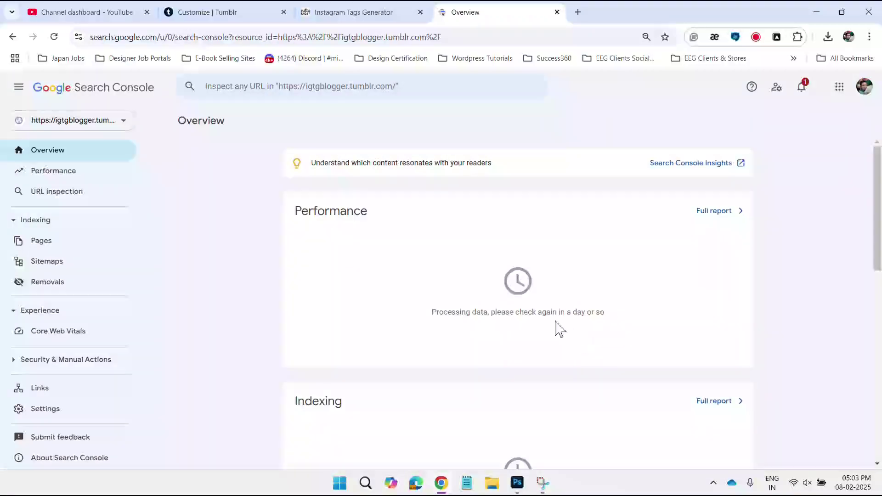
pyautogui.click(72, 122)
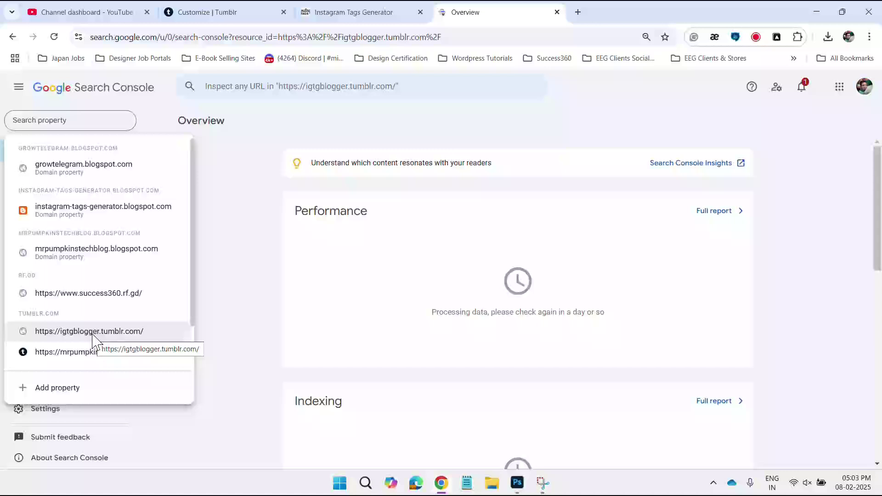
pyautogui.click(231, 313)
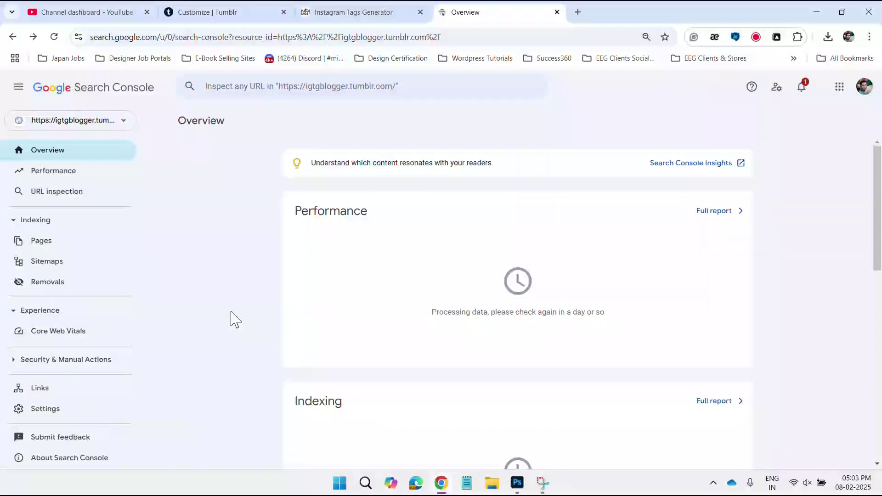
pyautogui.click(118, 125)
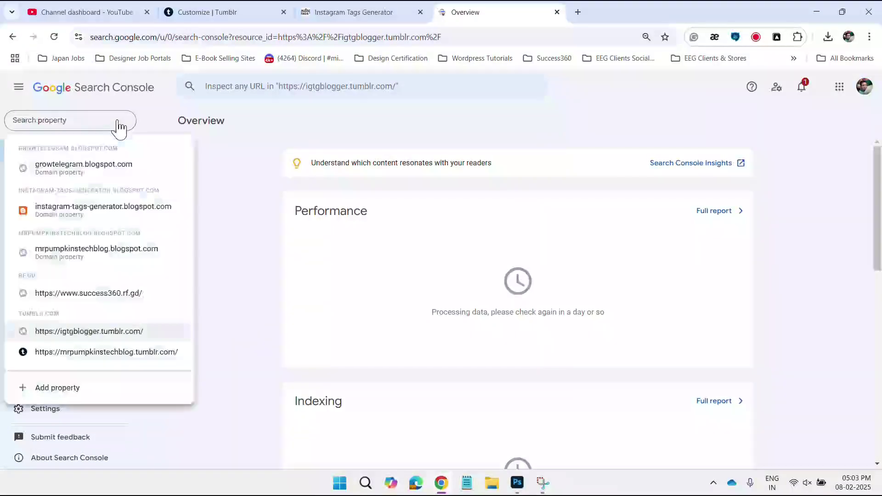